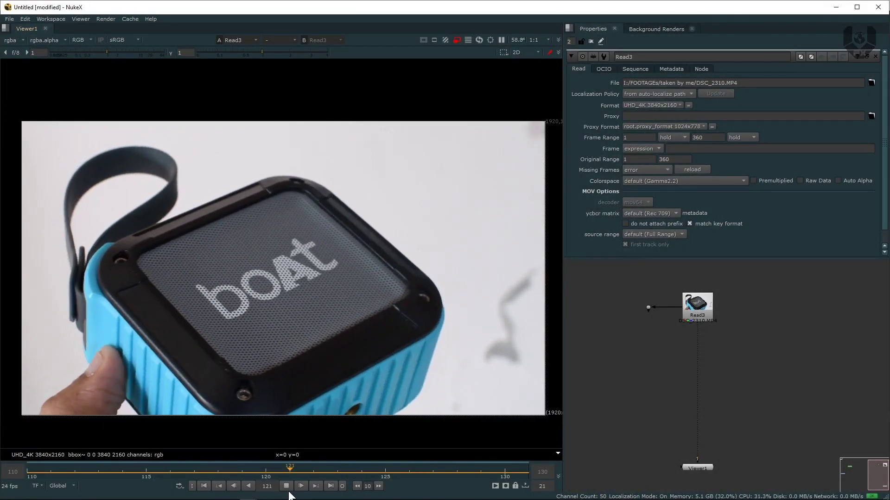
Step: Stop the DSC_2310.MP4 playback and rewind to the first frame, 110
click(286, 486)
click(203, 486)
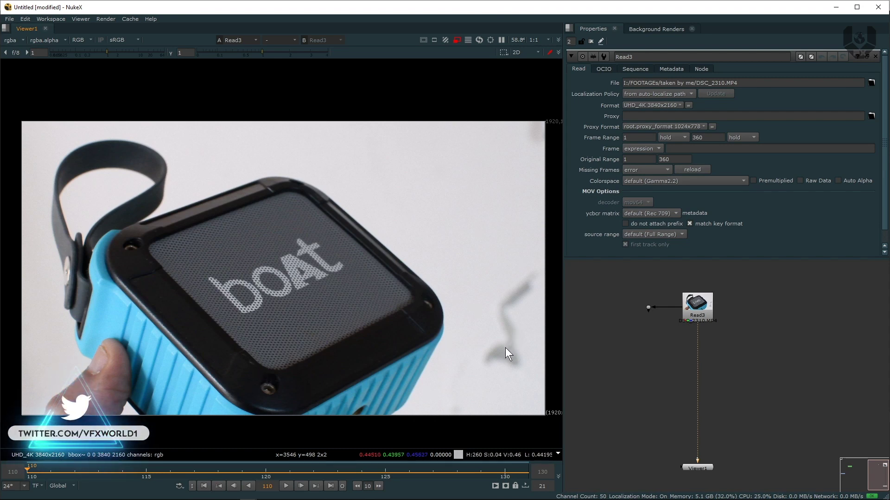
middle_drag(647, 334, 624, 338)
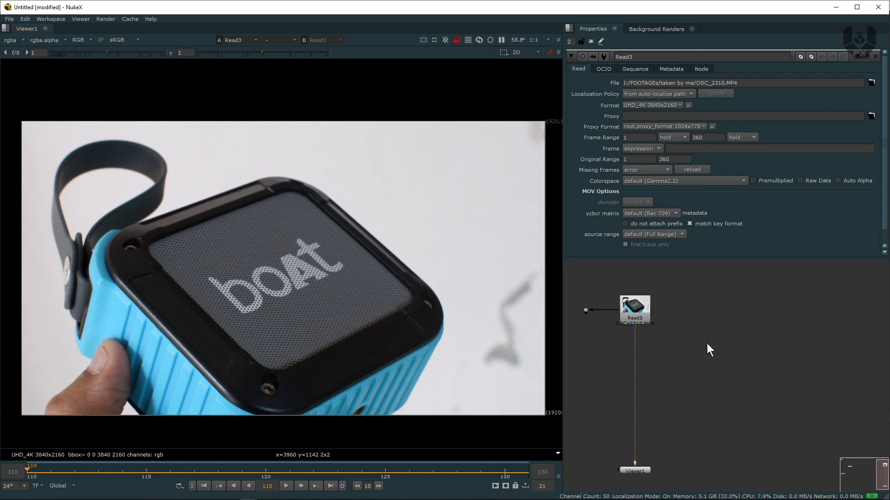
Step: Add a SmartVector node and connect its Source input to Read3, aligned beside it
key(Tab)
text(smart)
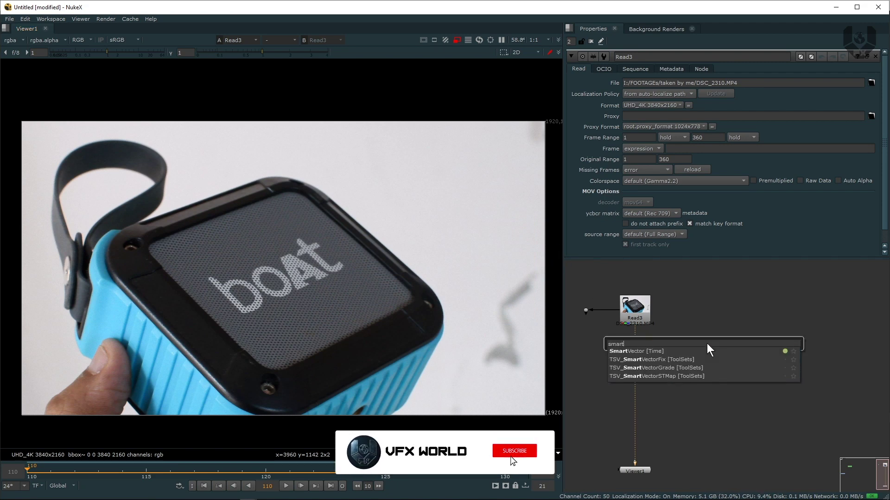
click(643, 352)
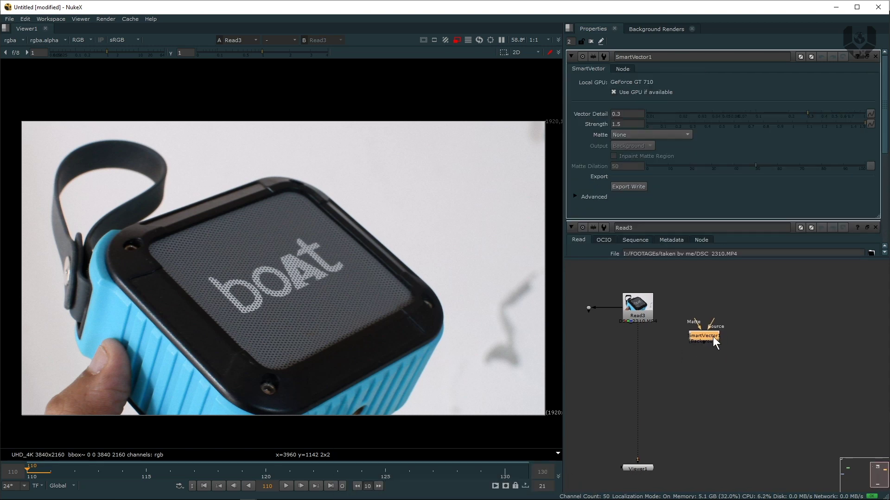
scroll(715, 330, up, 4)
click(714, 302)
middle_drag(682, 323, 749, 341)
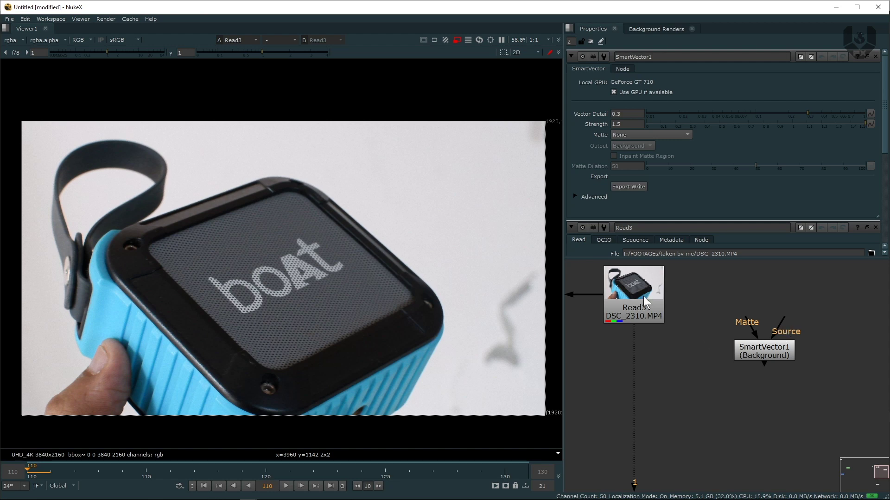
scroll(723, 331, down, 3)
click(788, 330)
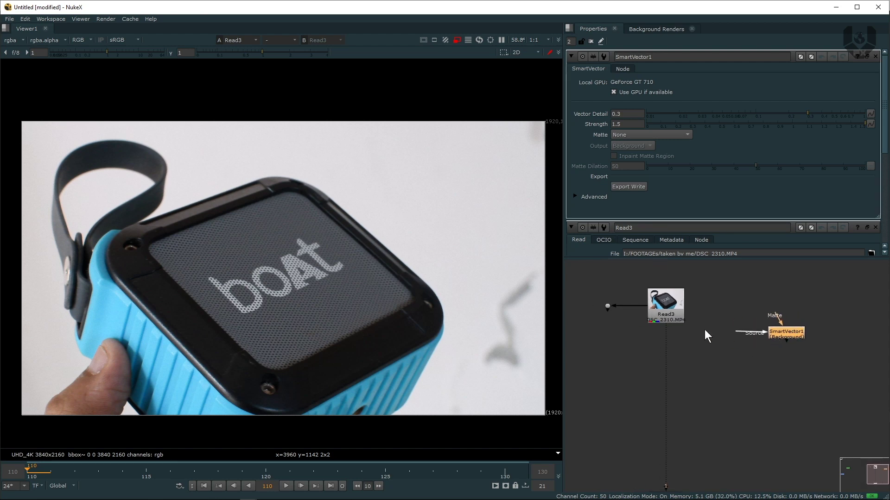
drag(683, 325, 674, 321)
drag(781, 330, 799, 305)
Step: View SmartVector1 in the viewer, displaying its smartvector_f01_v01 layer
key(1)
click(779, 308)
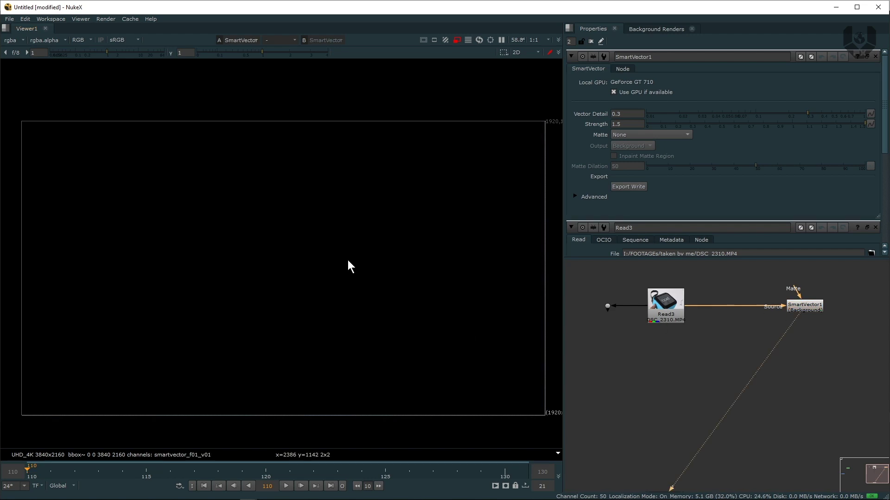
click(13, 39)
click(38, 88)
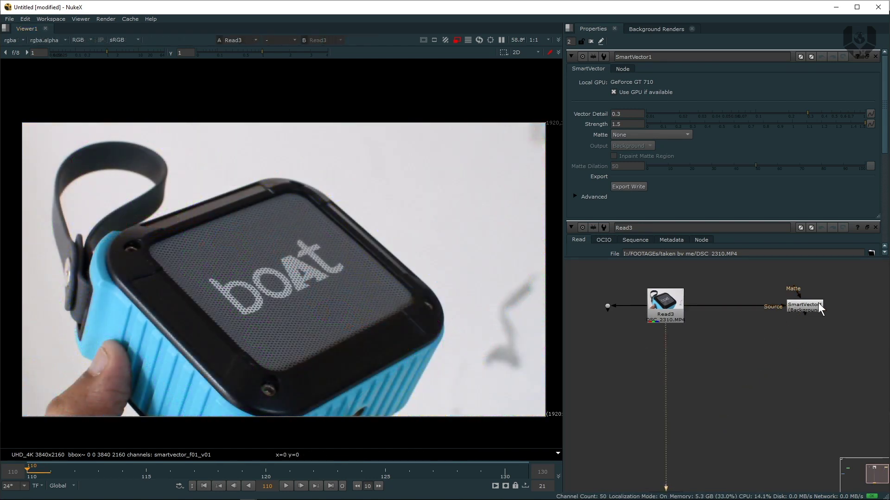
middle_drag(803, 291, 772, 333)
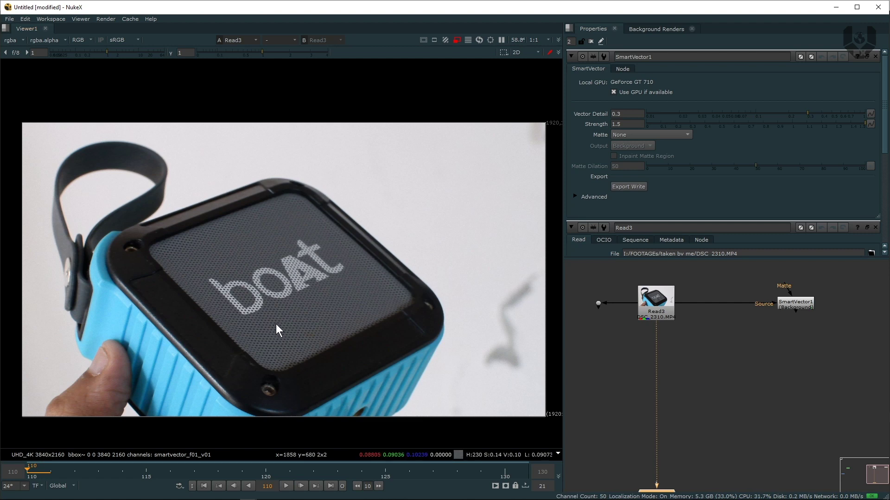
Step: At frame 120, insert a Roto node on Read3's pipe and start tracing the boAt letters
click(267, 472)
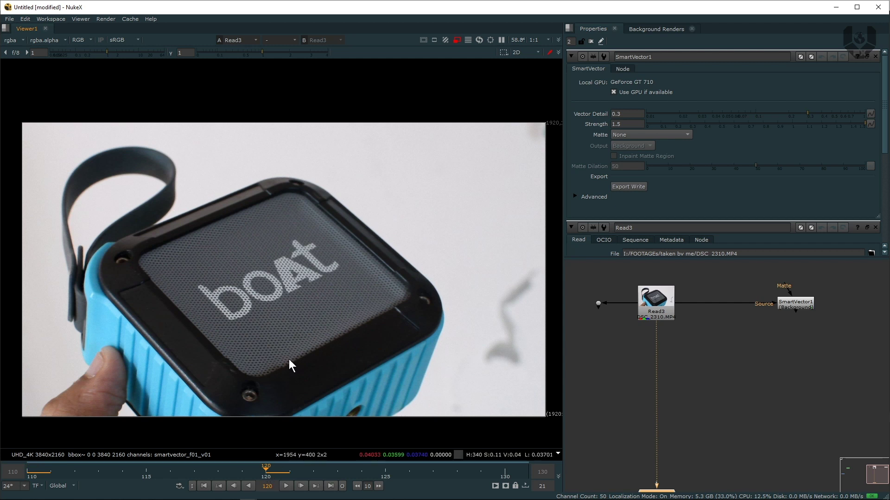
click(710, 370)
key(o)
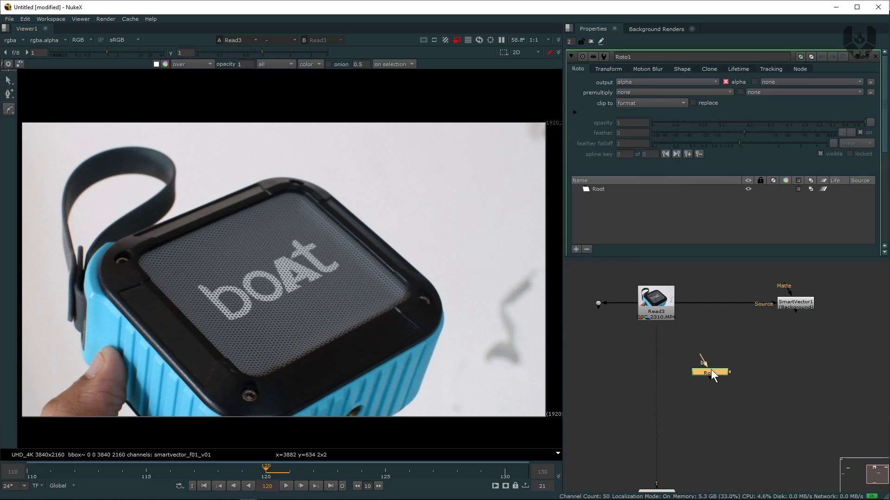
drag(712, 371, 659, 354)
scroll(260, 278, up, 5)
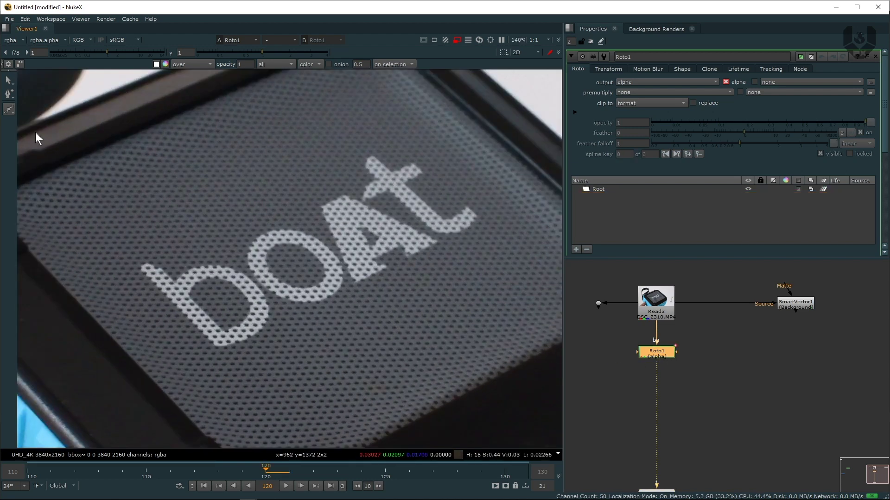
click(140, 269)
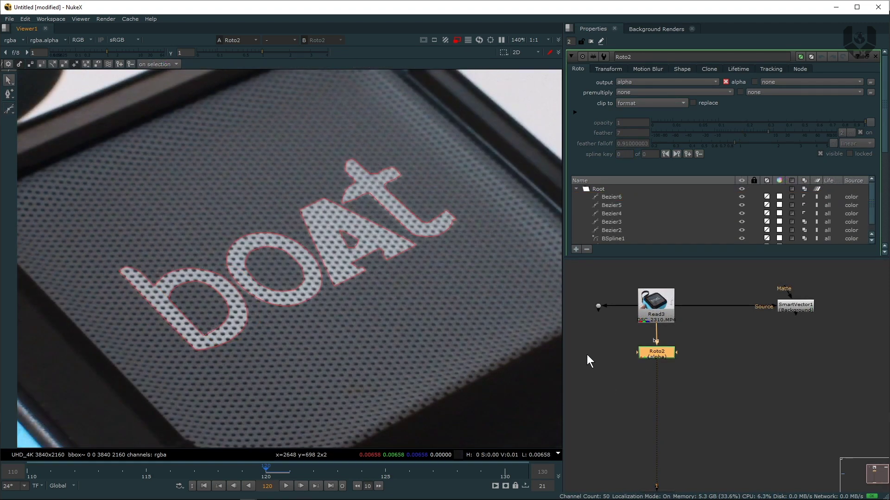
middle_drag(588, 358, 579, 358)
click(744, 360)
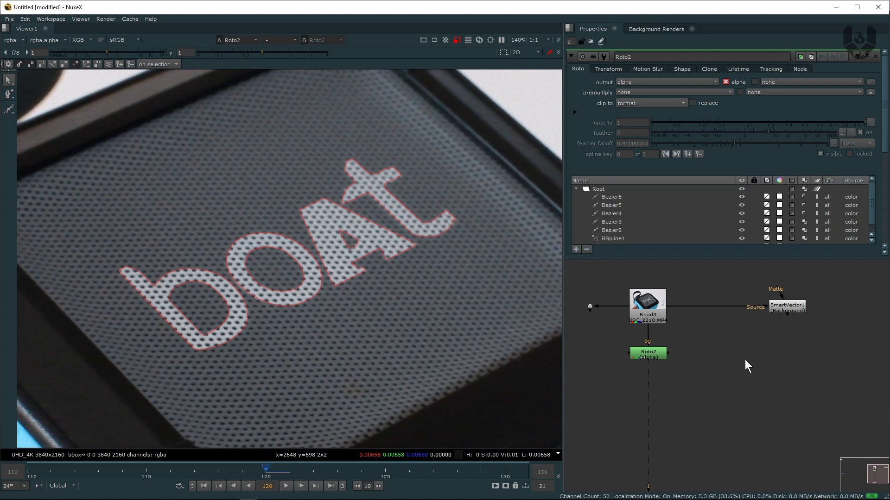
Step: Add a VectorDistort node from the 'vec' search results
key(Tab)
text(vec)
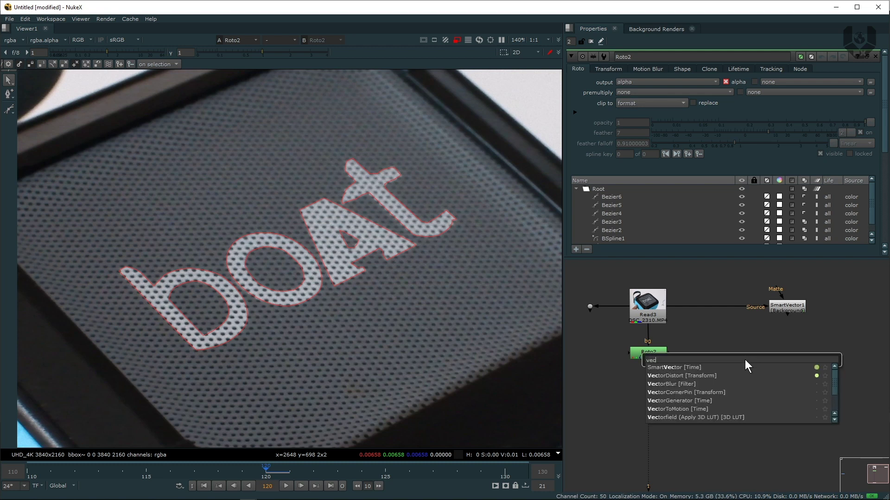
key(Down)
key(Down)
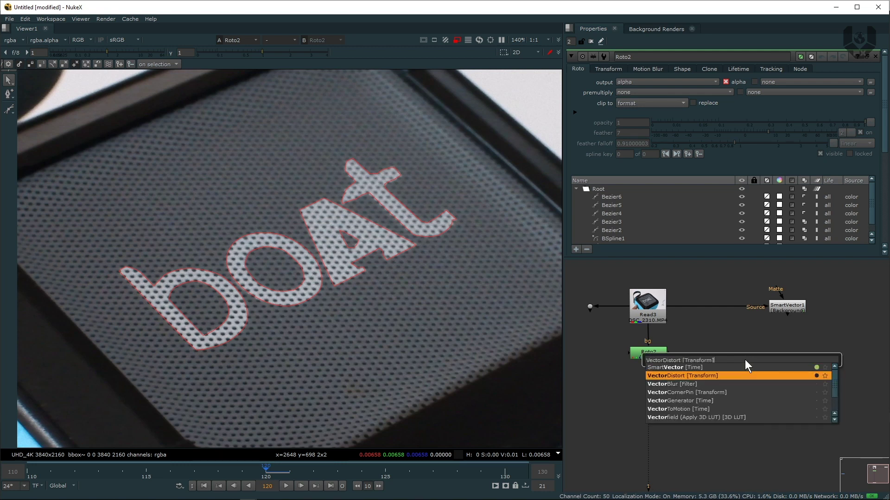
key(Return)
drag(744, 360, 754, 374)
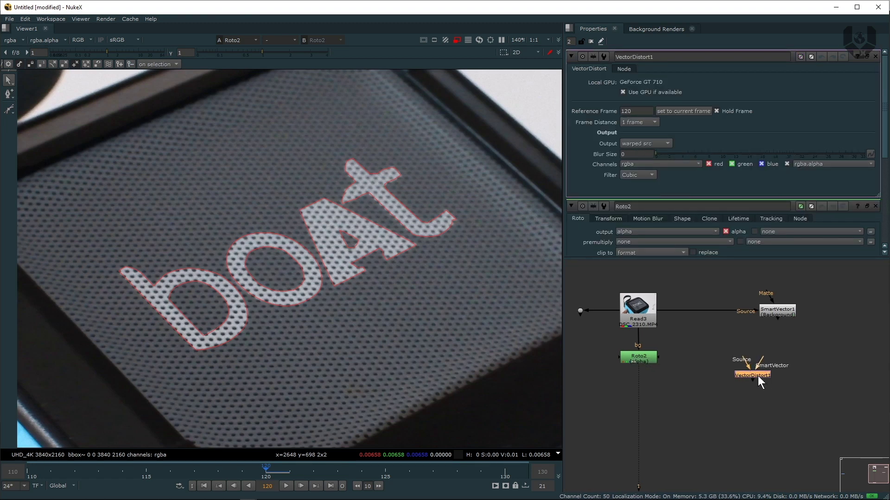
Step: Connect VectorDistort1's SmartVector input to SmartVector1 and its source to Roto2
drag(770, 356, 777, 313)
drag(772, 371, 650, 364)
drag(777, 363, 777, 357)
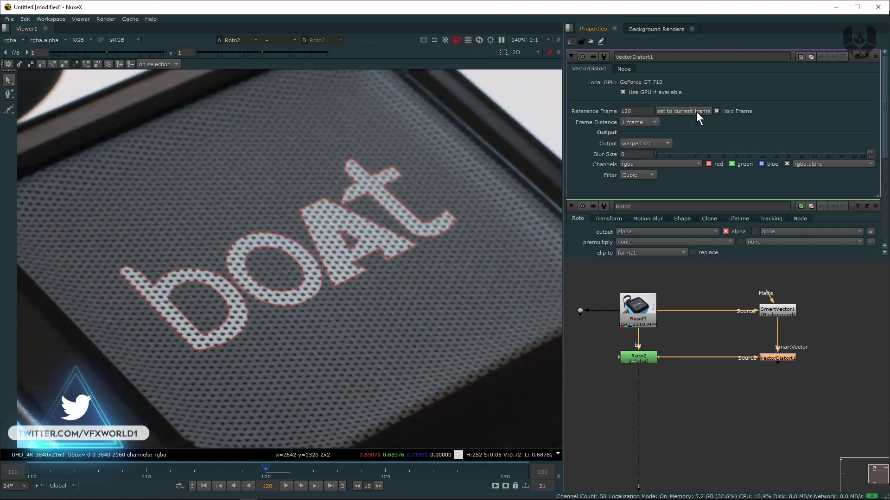
click(691, 393)
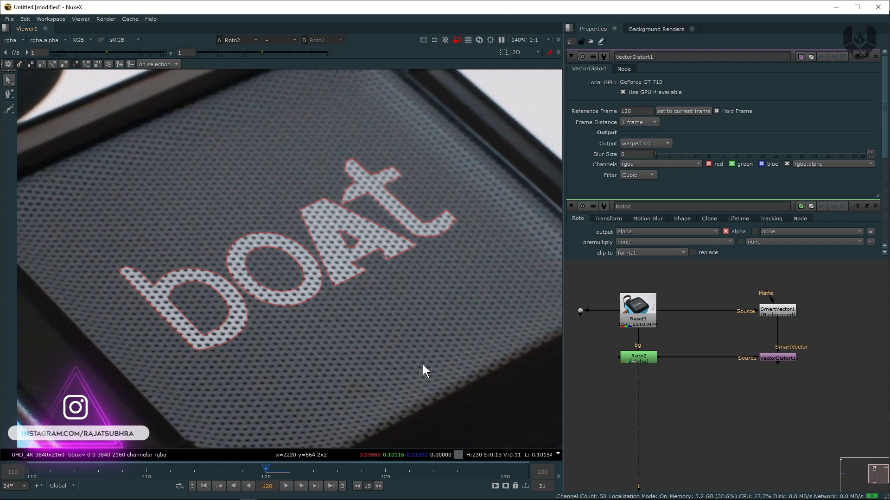
Step: View VectorDistort1's alpha with overlays hidden, play it back, and return to frame 120
key(a)
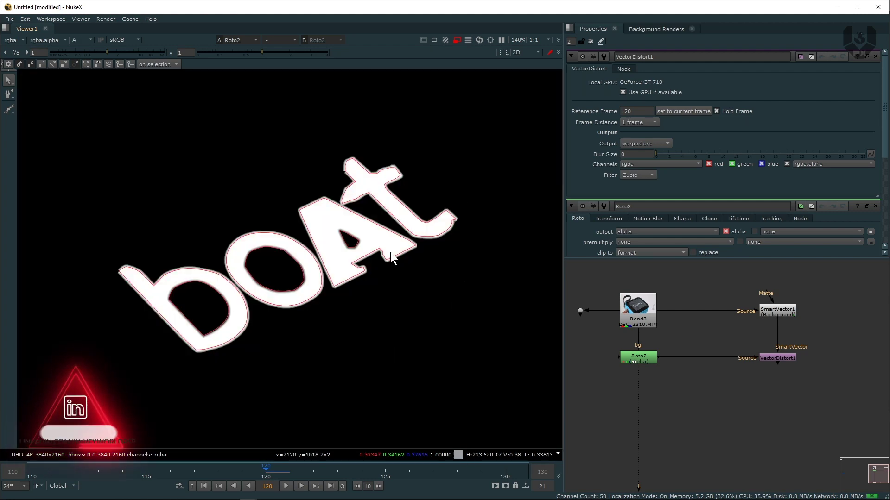
drag(638, 368, 770, 359)
key(o)
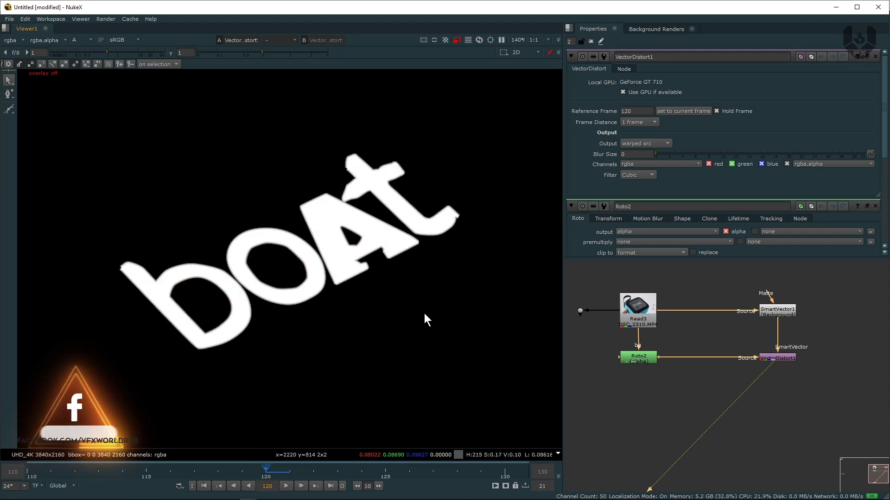
click(286, 486)
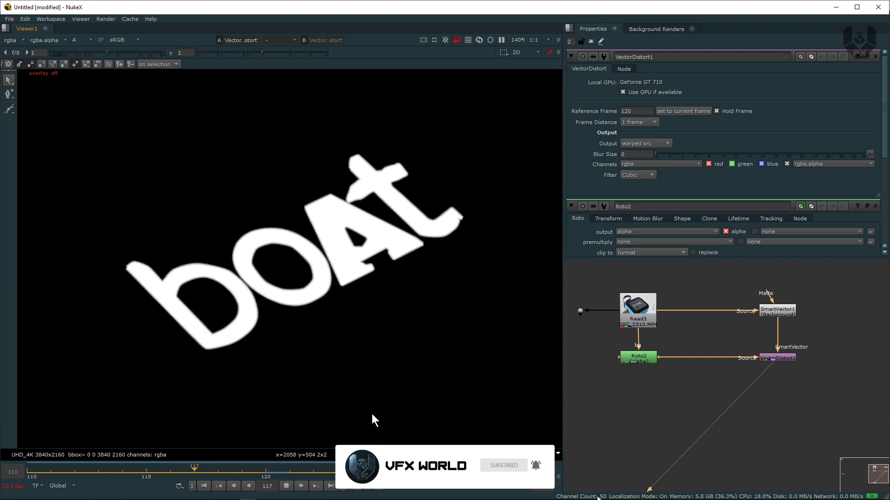
click(287, 486)
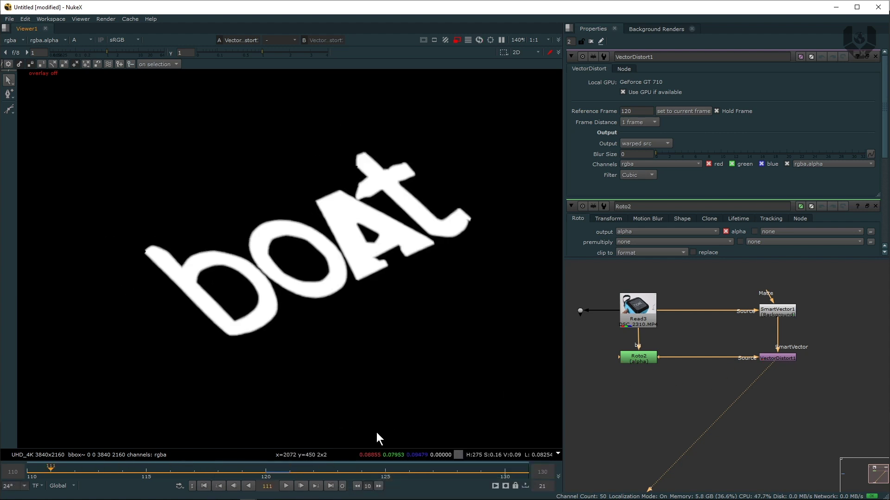
click(266, 469)
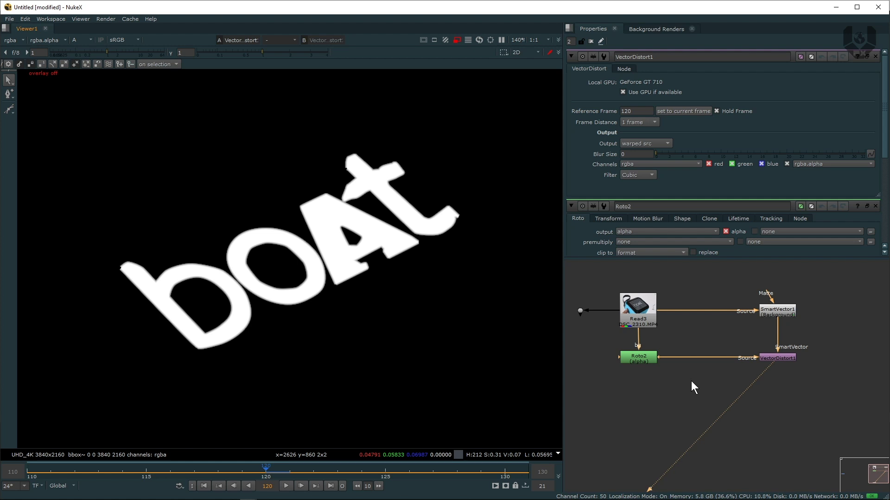
Step: Add a Grade node fed from the Dot after Read3 and view its output
click(654, 419)
key(g)
drag(648, 414, 636, 318)
drag(655, 420, 579, 409)
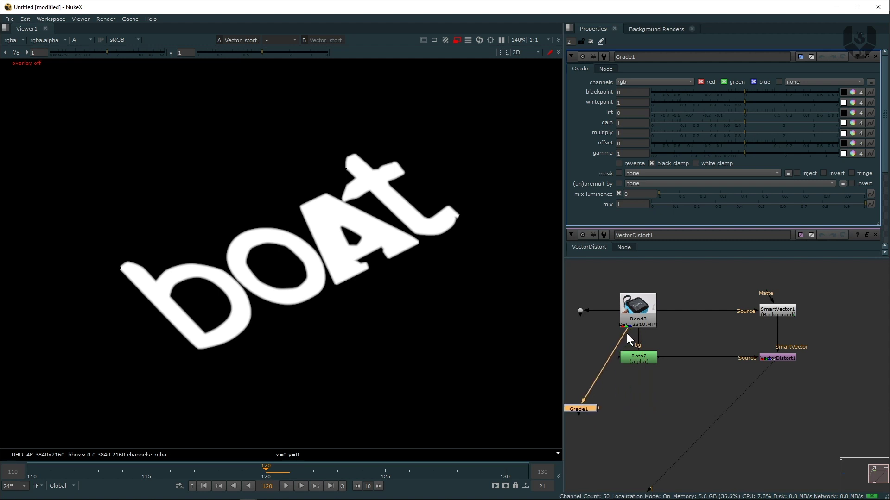
drag(627, 332, 582, 314)
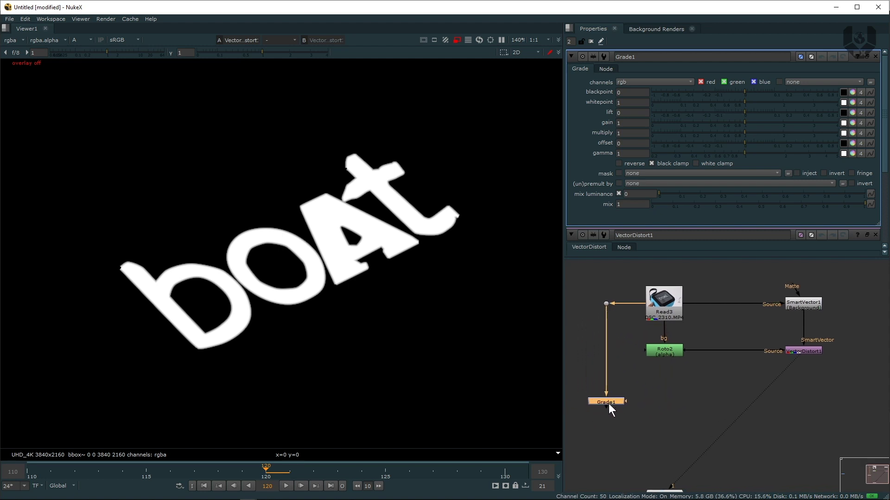
key(1)
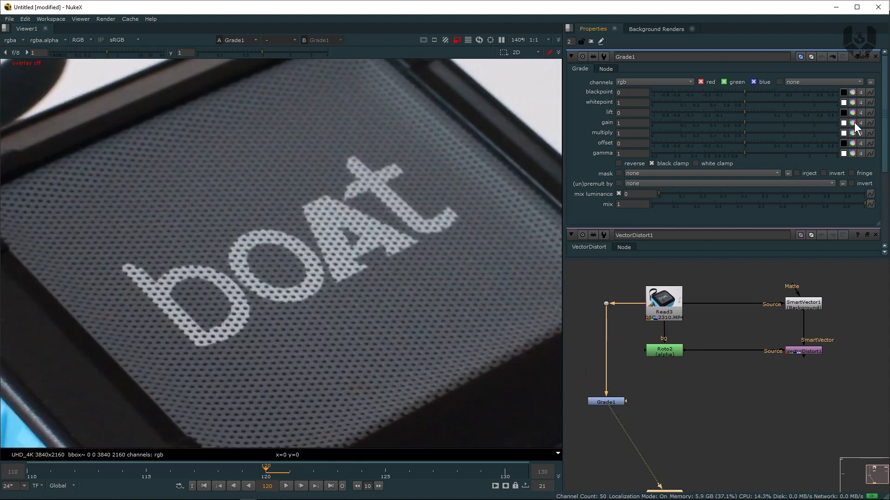
Step: Split the Grade's gain into channels and raise red gain to 2.26
click(859, 123)
click(852, 124)
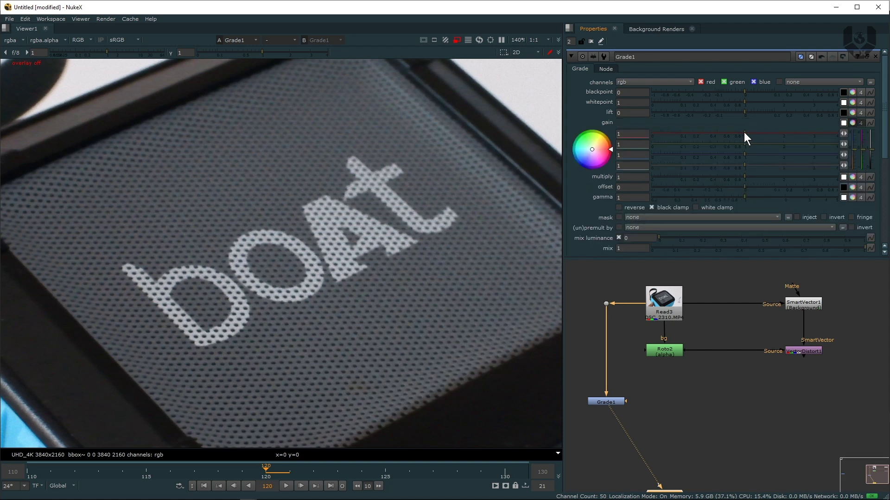
drag(745, 133, 769, 136)
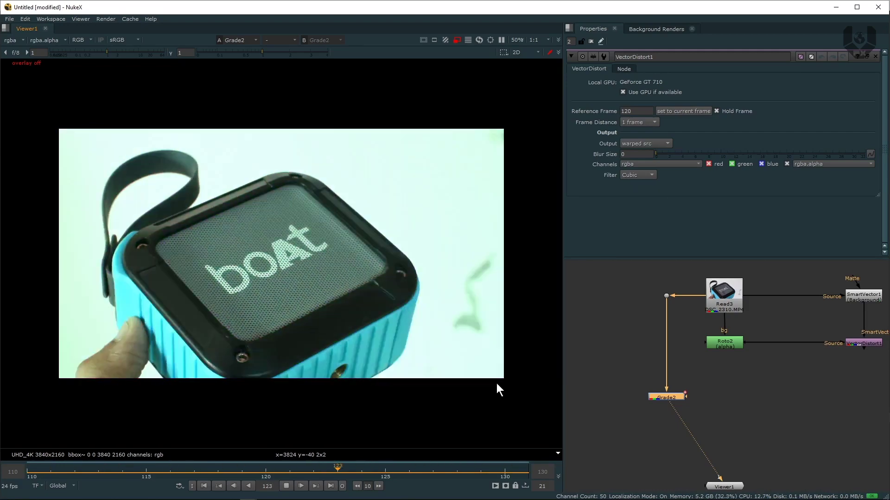
Step: Connect Grade2's mask input to VectorDistort1 and play back the logo-only grade
click(286, 487)
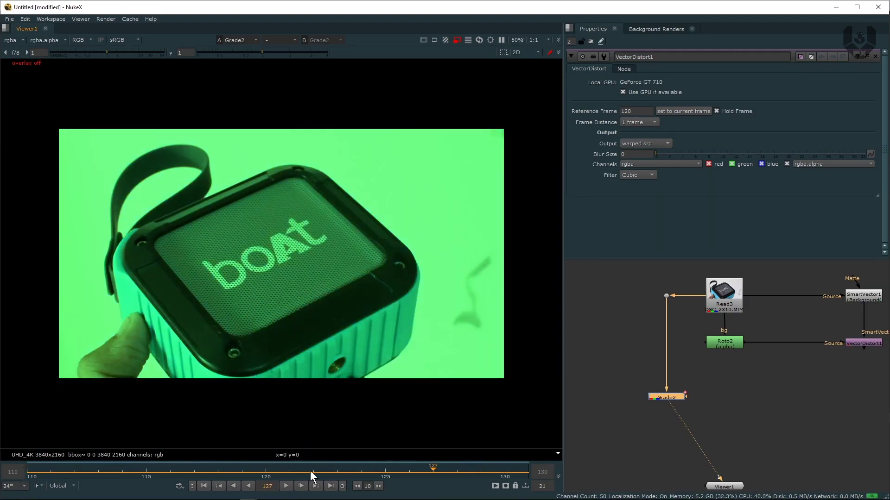
drag(700, 384, 701, 385)
middle_drag(666, 395, 661, 391)
drag(685, 393, 865, 339)
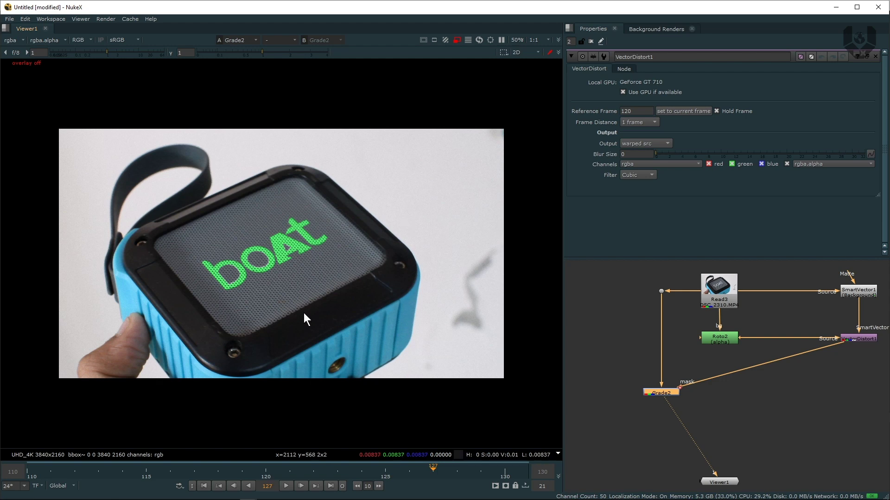
click(286, 487)
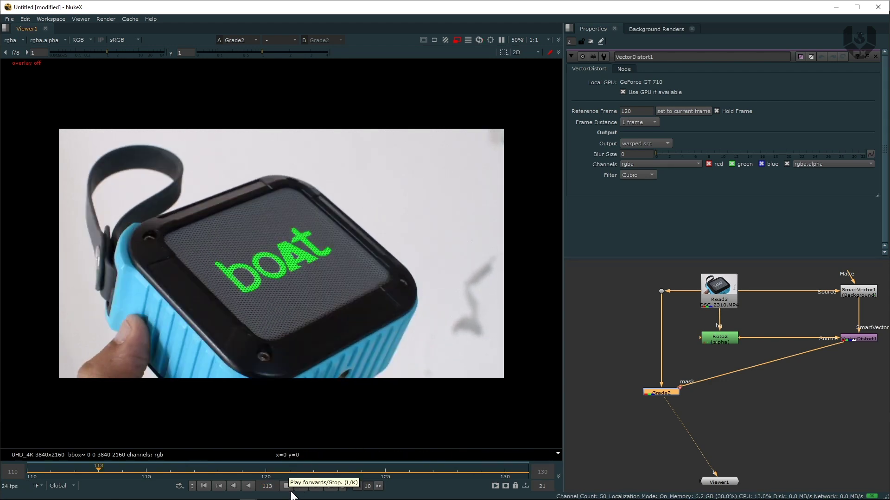
click(291, 493)
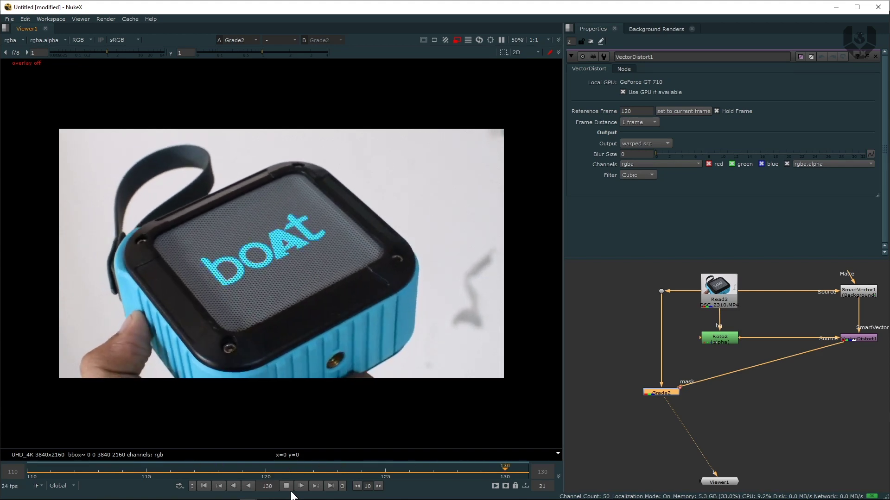